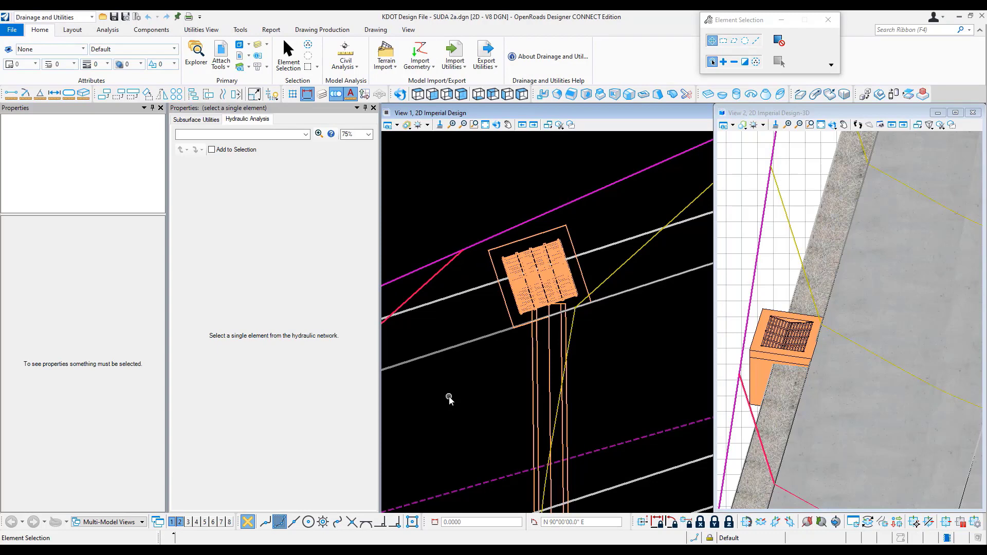
- Arrange the views as 2 Views Plan/3D around the gutter inlet
right_click(448, 397)
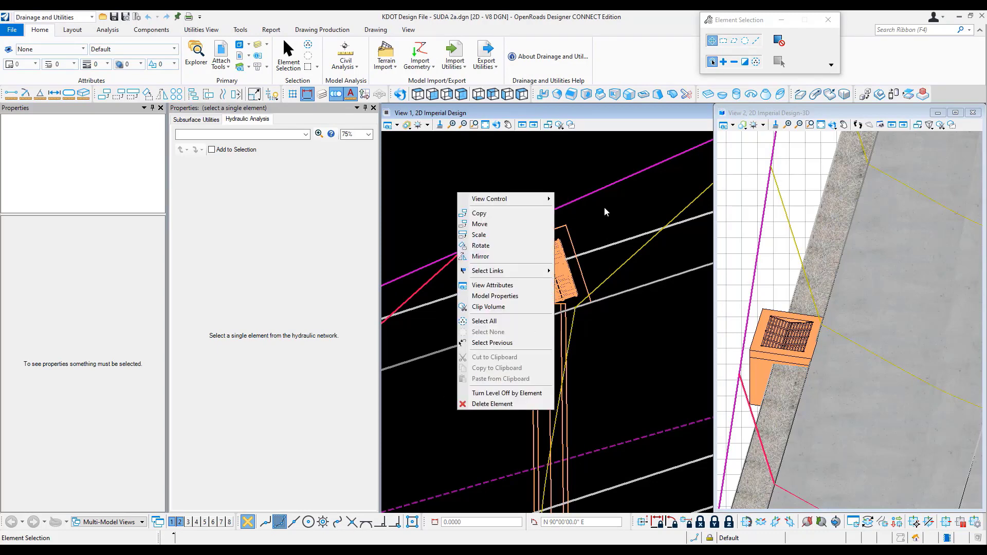
mouse_move(536, 203)
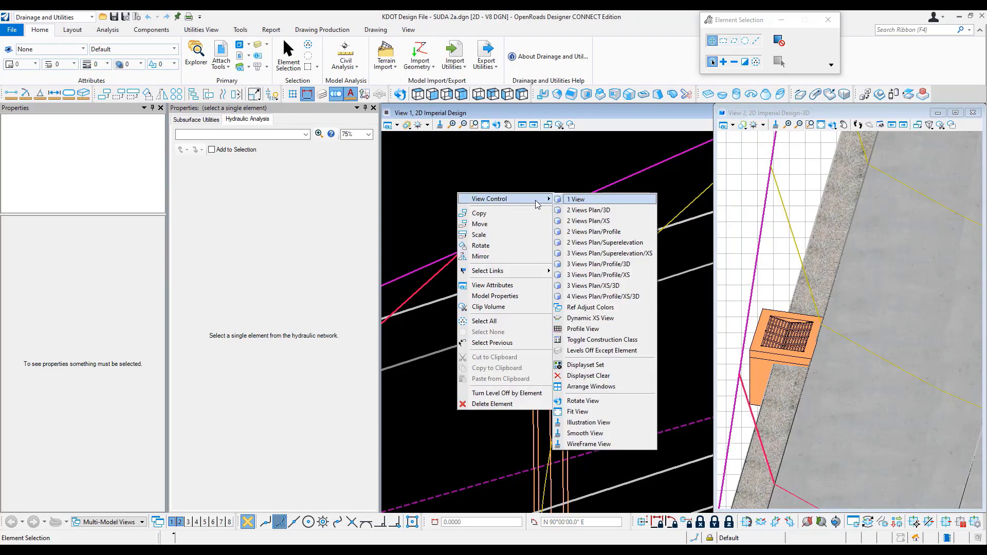
left_click(599, 211)
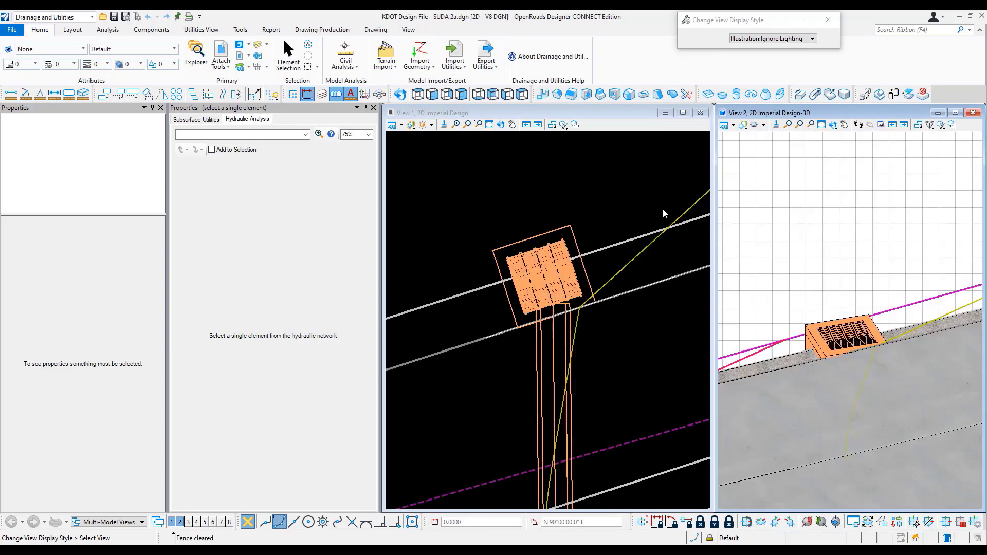
left_click(662, 208)
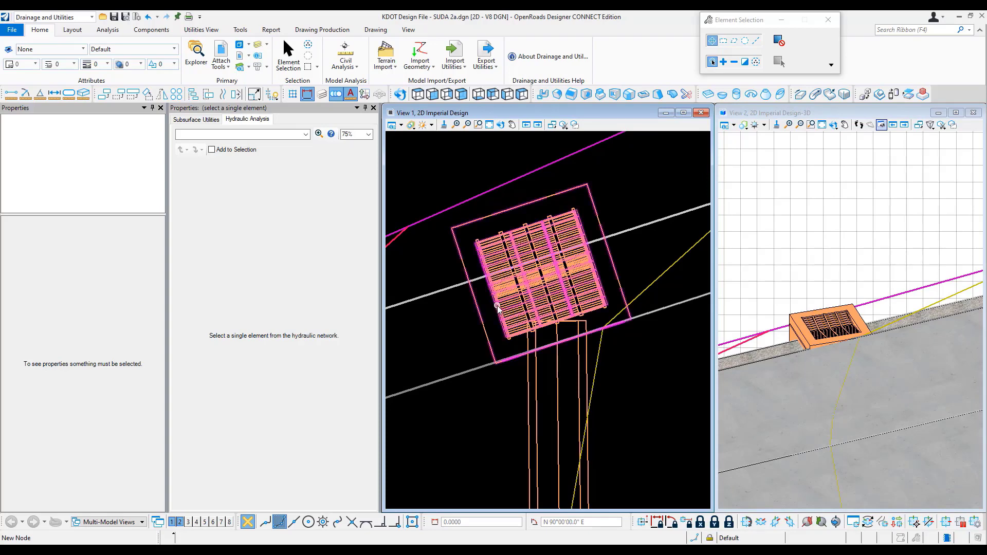
- Toggle the 2D Imperial Design-3D reference of SUDA 2a.dgn off and back on to compare the inlet's plan graphics
left_click(240, 56)
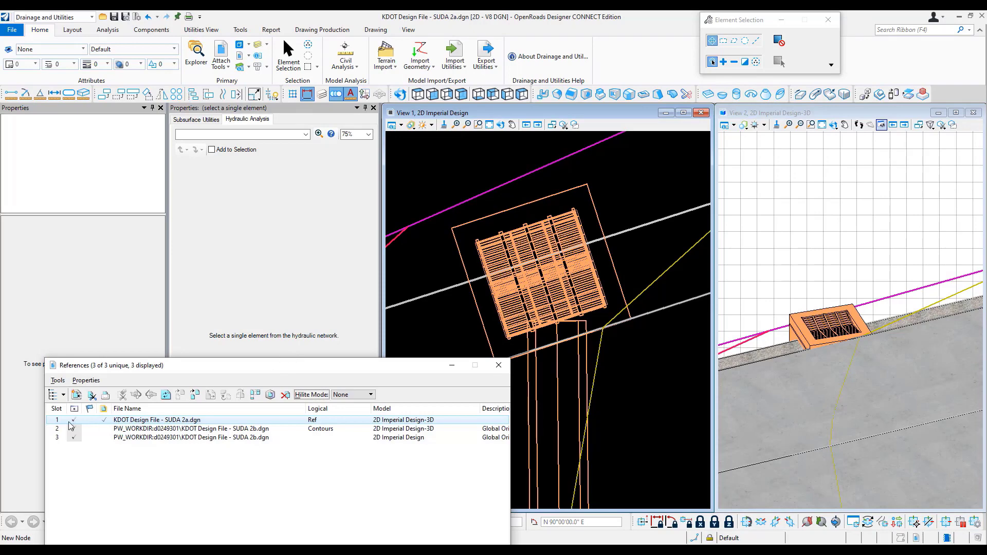
left_click(73, 422)
left_click(73, 420)
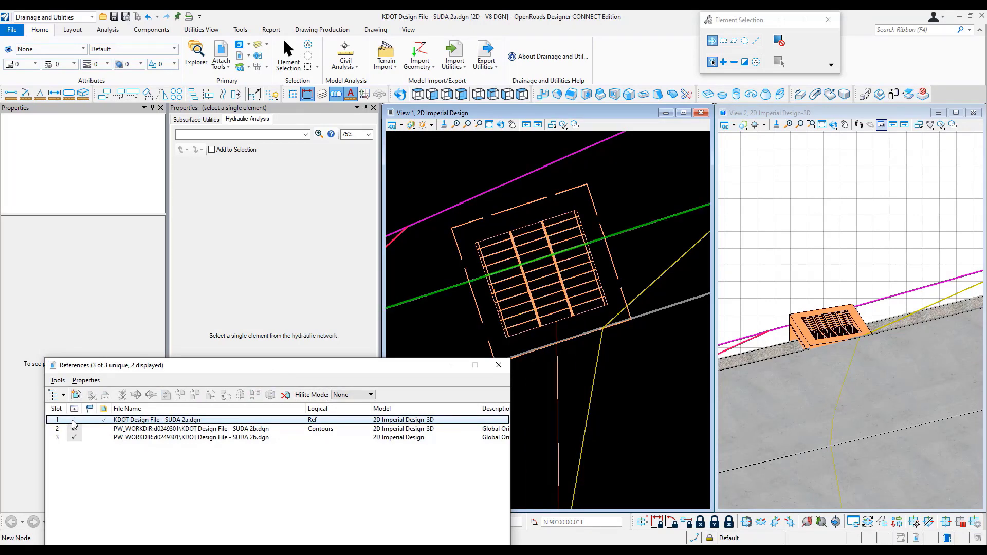
left_click(73, 421)
left_click(498, 365)
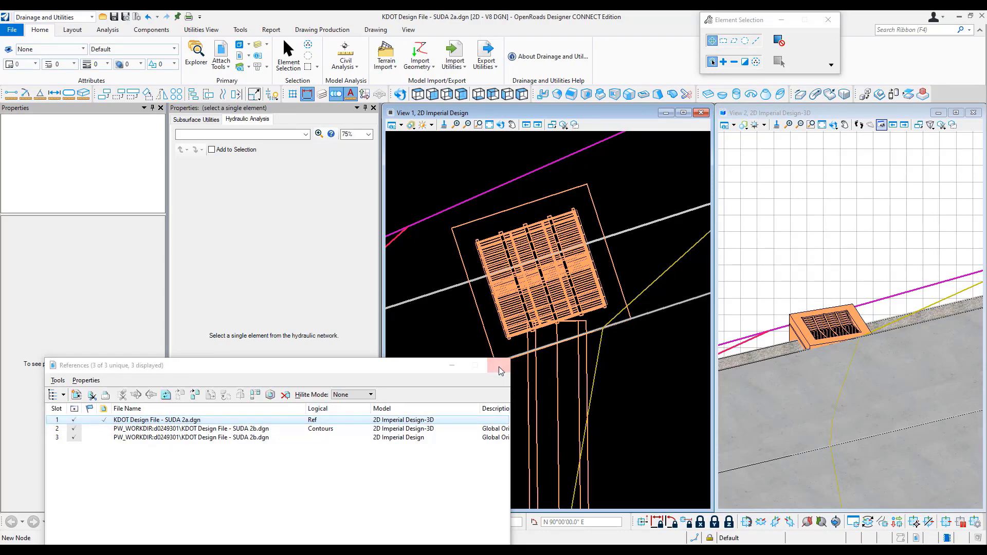
- Select the gutter inlet's 2D symbol in the plan view and set its ground elevation to 32
left_click(488, 331)
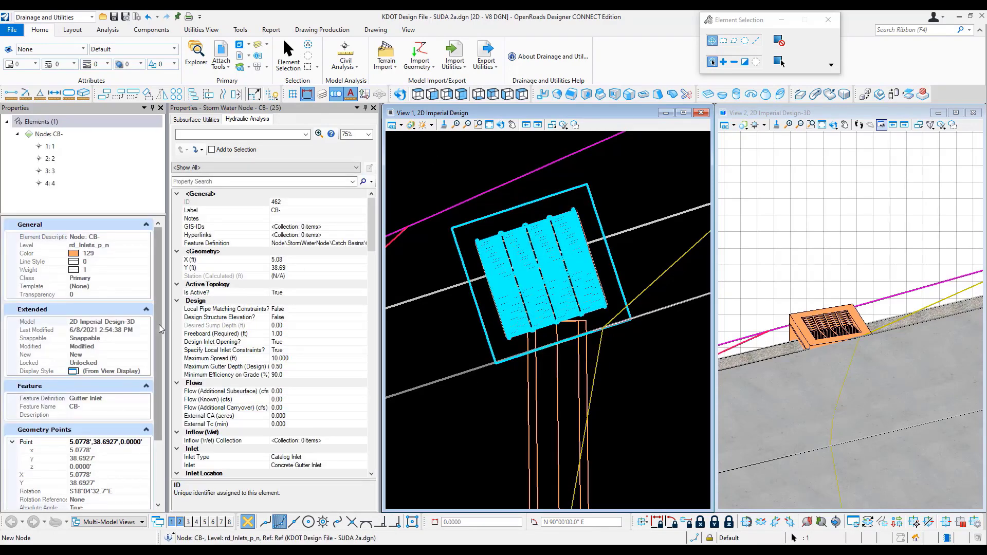
left_click(501, 330)
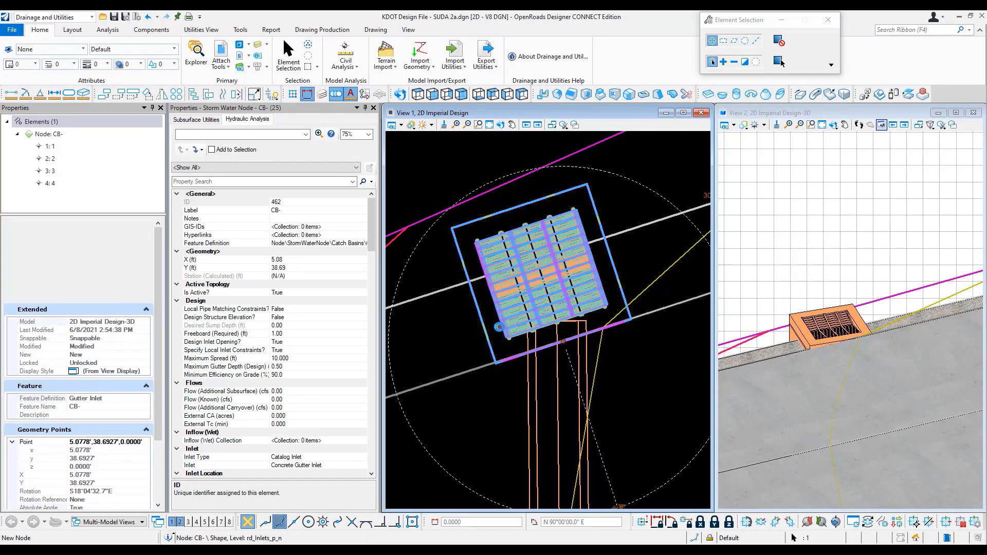
left_click(510, 330)
scroll(509, 333, "up", 3)
left_click(494, 338)
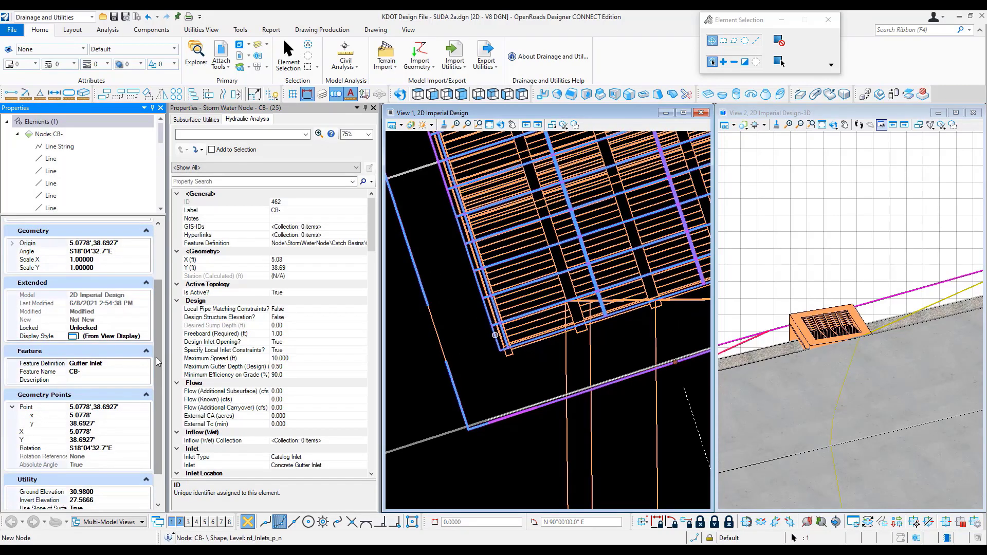
left_click_drag(156, 357, 158, 409)
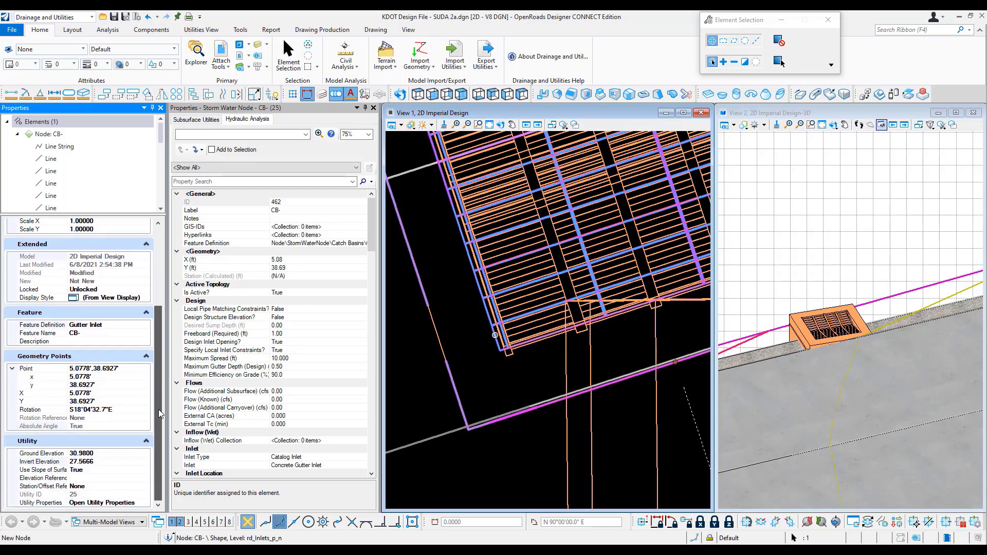
left_click(97, 452)
type("3")
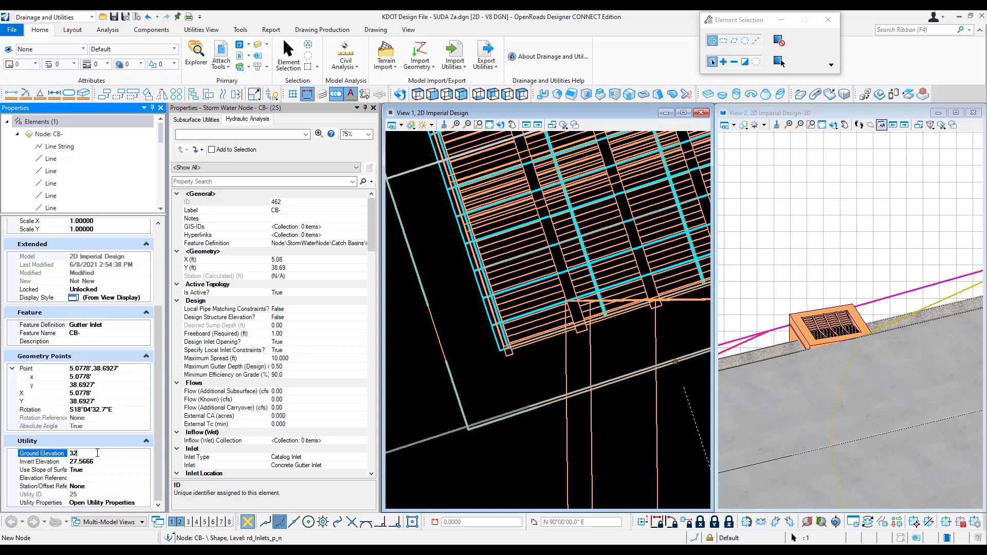
type("2")
key("Return")
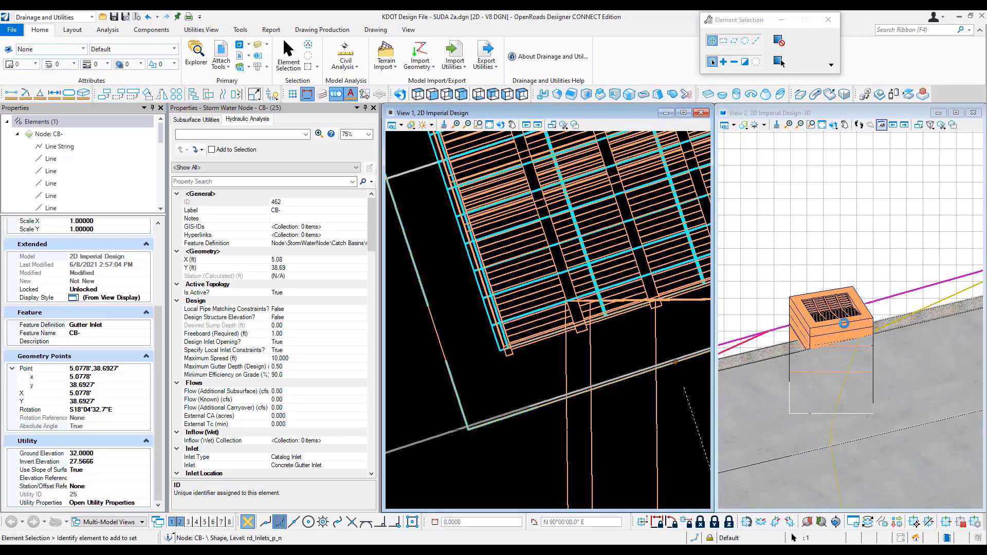
- Select the gutter inlet's referenced 3D graphic in the plan view, check whether its utility properties are editable, and clear the selection
left_click(534, 361)
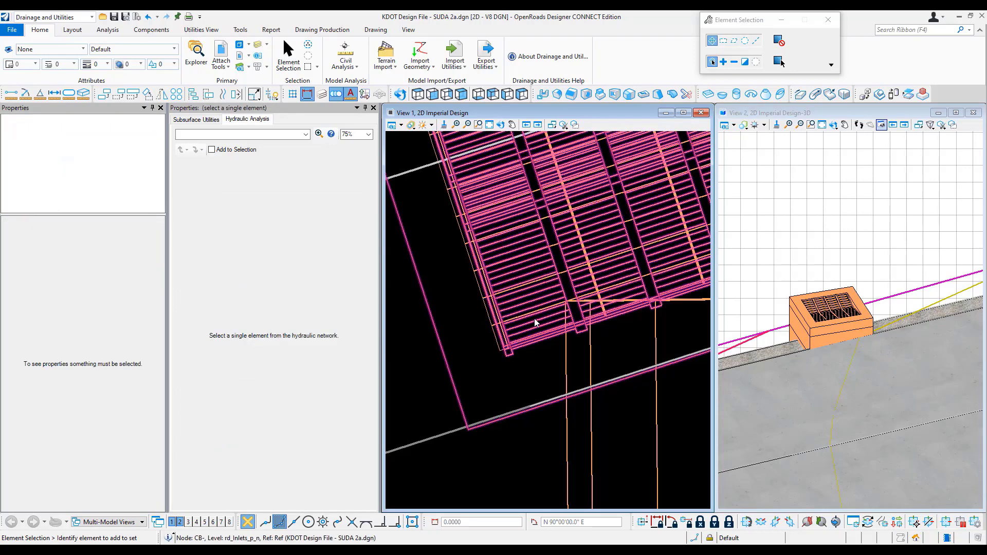
left_click(524, 342)
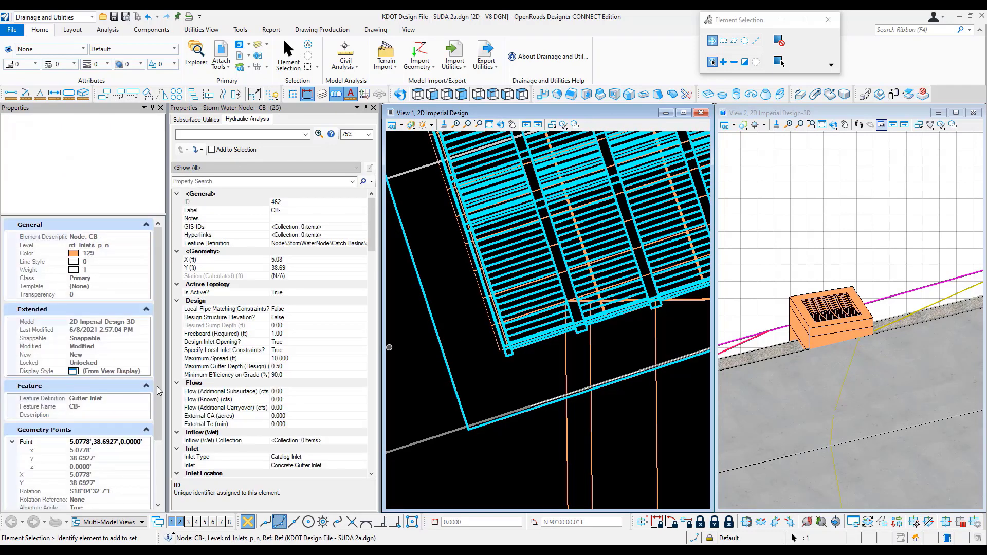
scroll(160, 411, "down", 3)
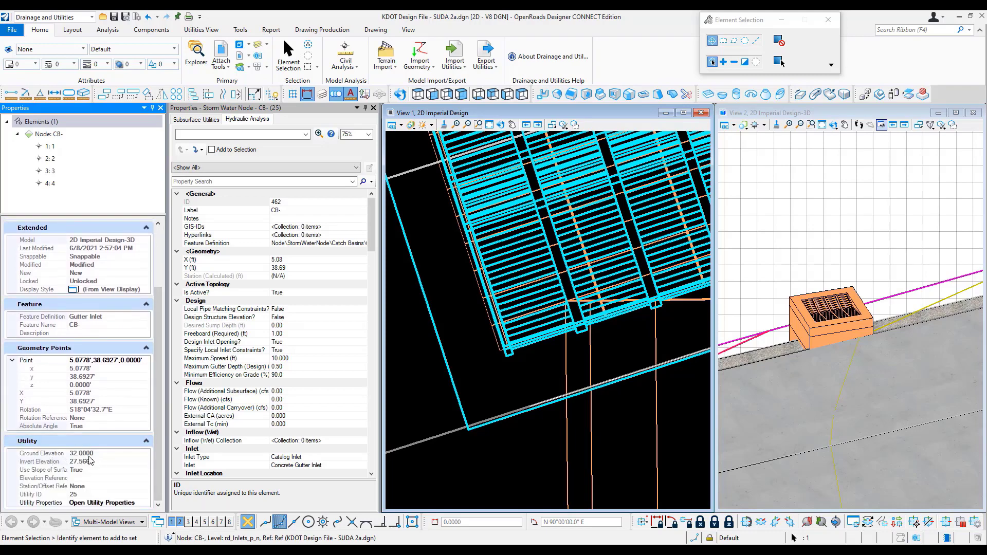
left_click(526, 445)
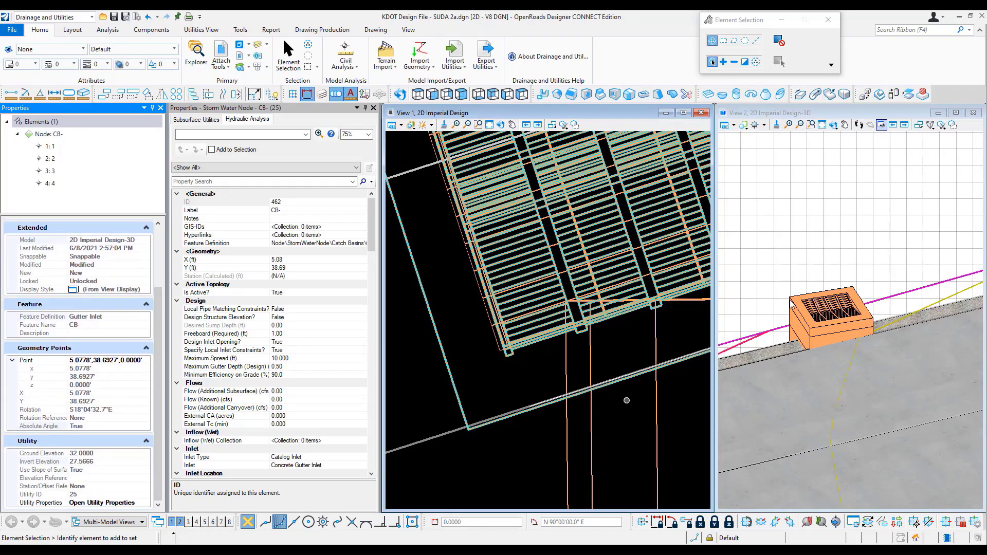
scroll(434, 404, "down", 3)
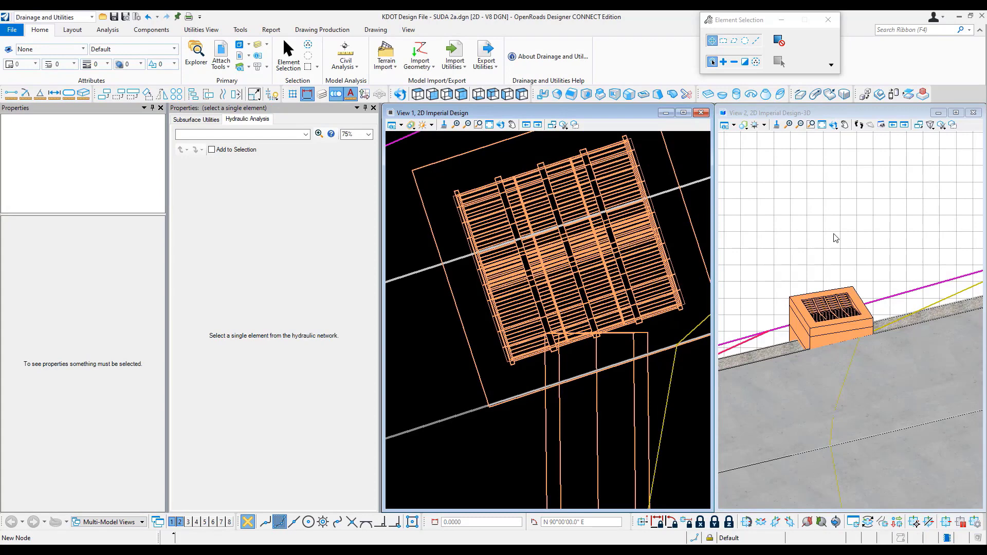
- Select the gutter inlet in the 3D view, set its ground elevation to 30.98, and clear the selection
left_click(835, 238)
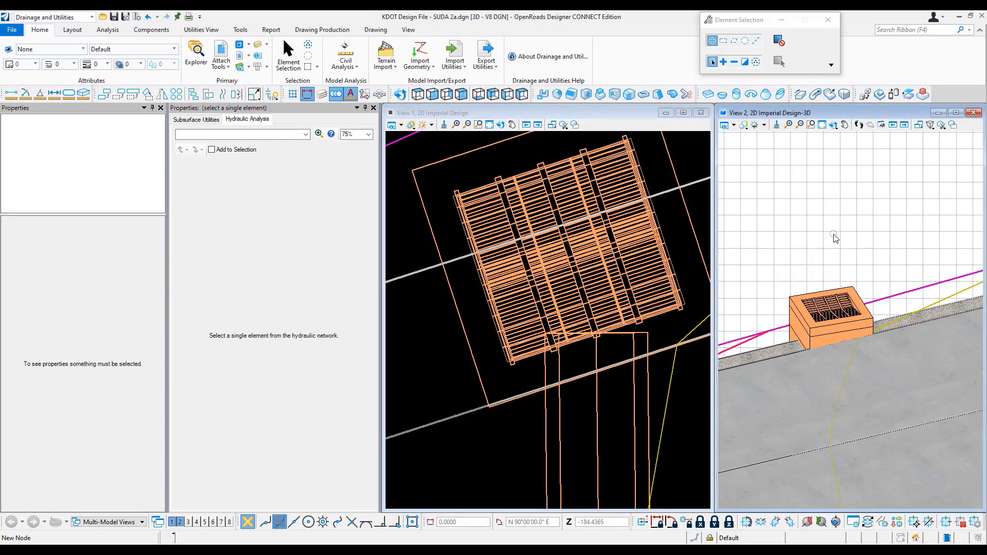
left_click(851, 321)
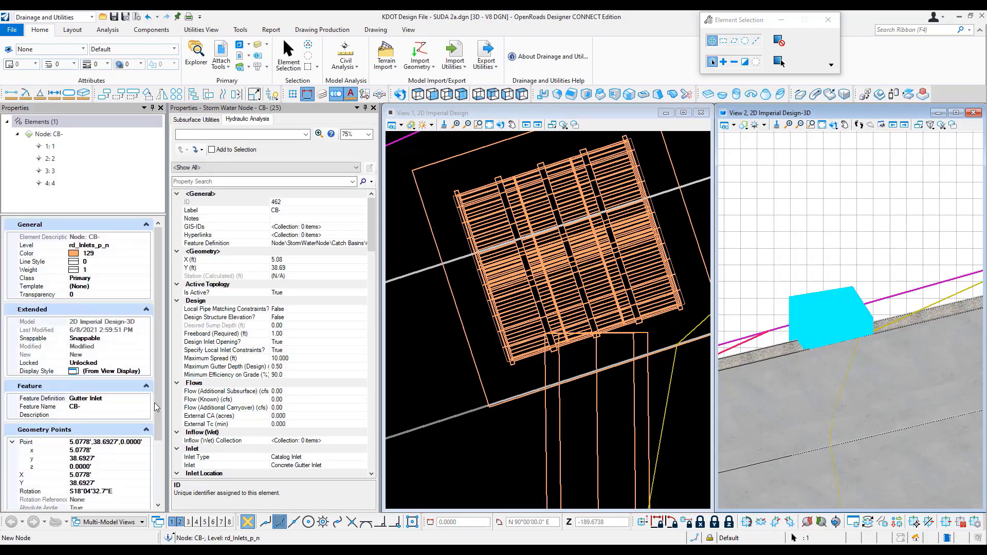
scroll(155, 471, "down", 3)
left_click(98, 455)
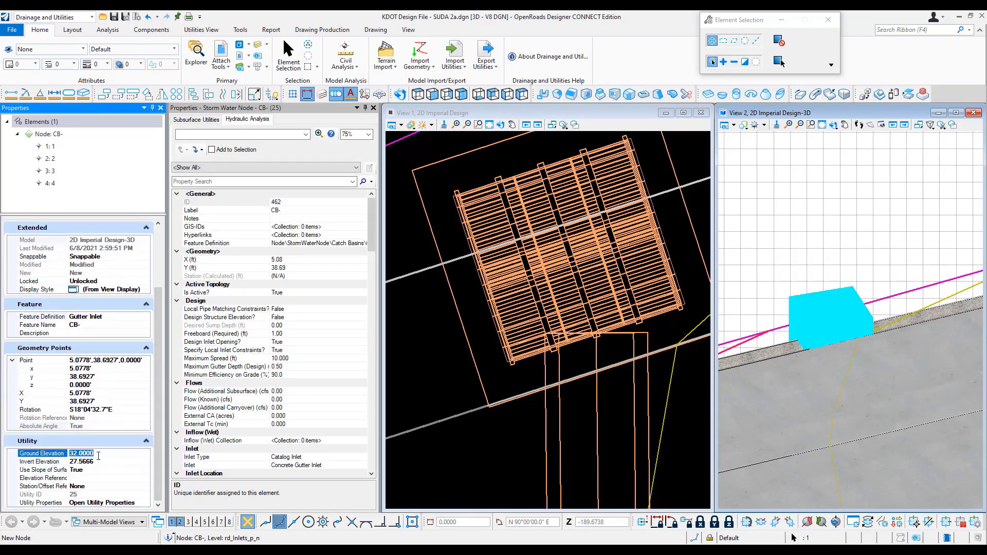
type("30.98")
key("Return")
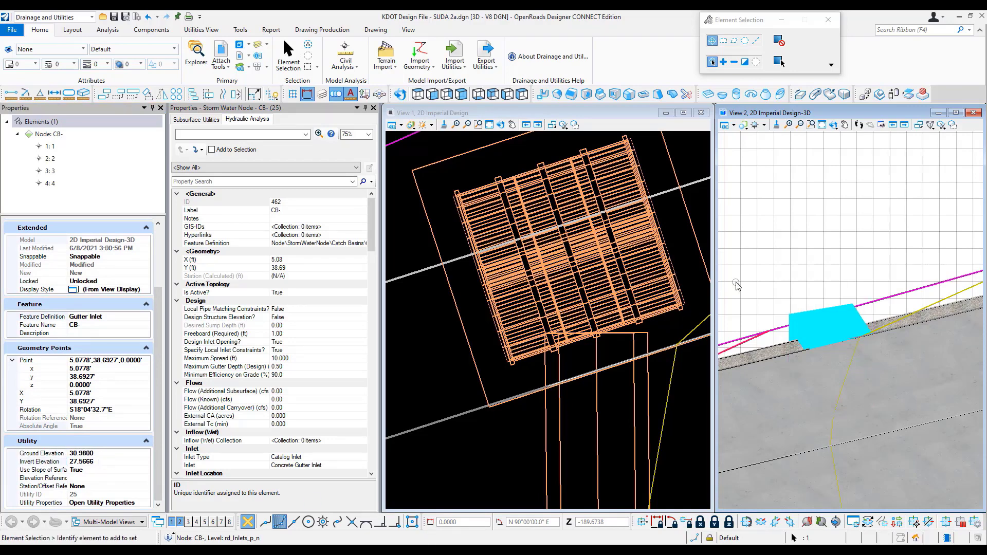
left_click(463, 491)
- Set the 3D view's display style to Transparent and inspect the inlet, buried pipe and end section
scroll(524, 380, "down", 3)
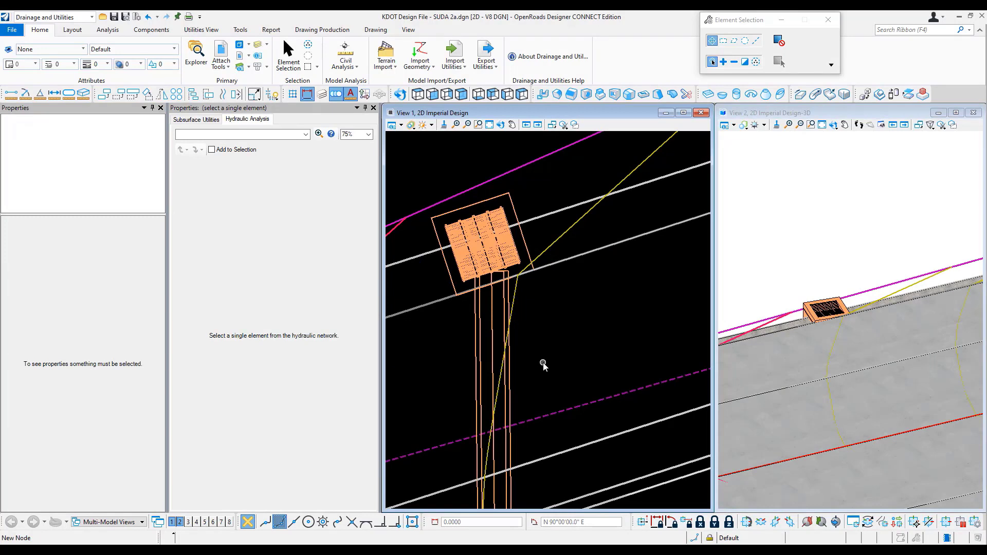
left_click(802, 267)
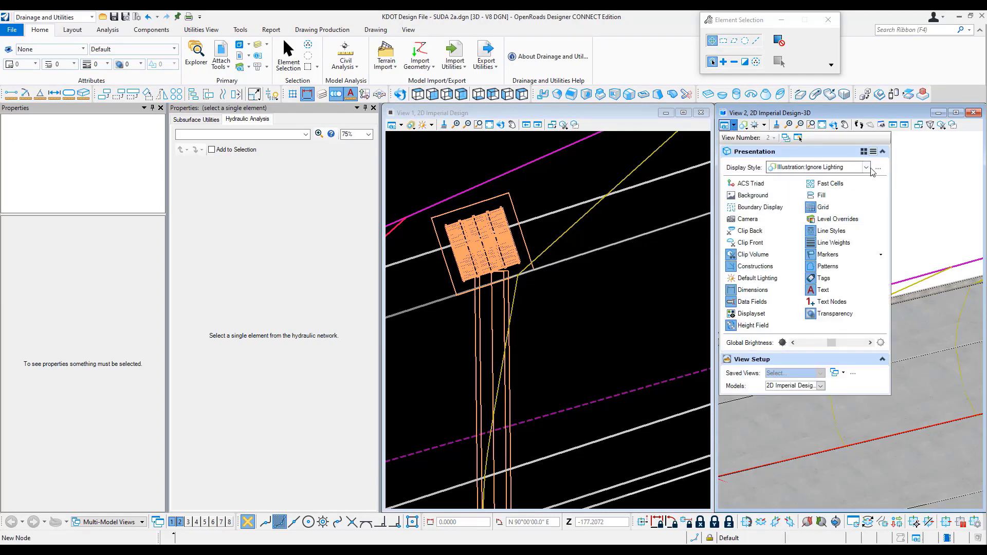
left_click(868, 169)
scroll(832, 203, "up", 10)
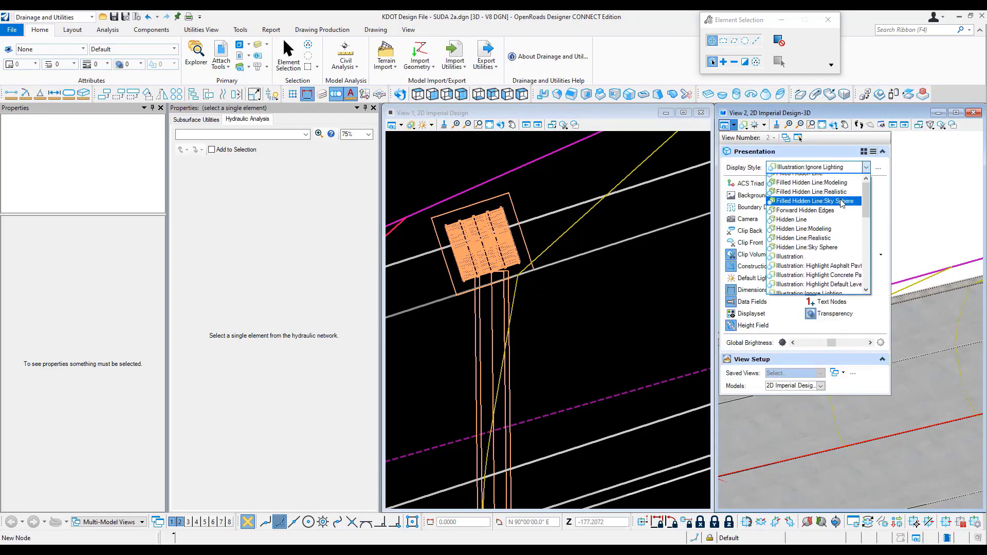
scroll(839, 232, "down", 8)
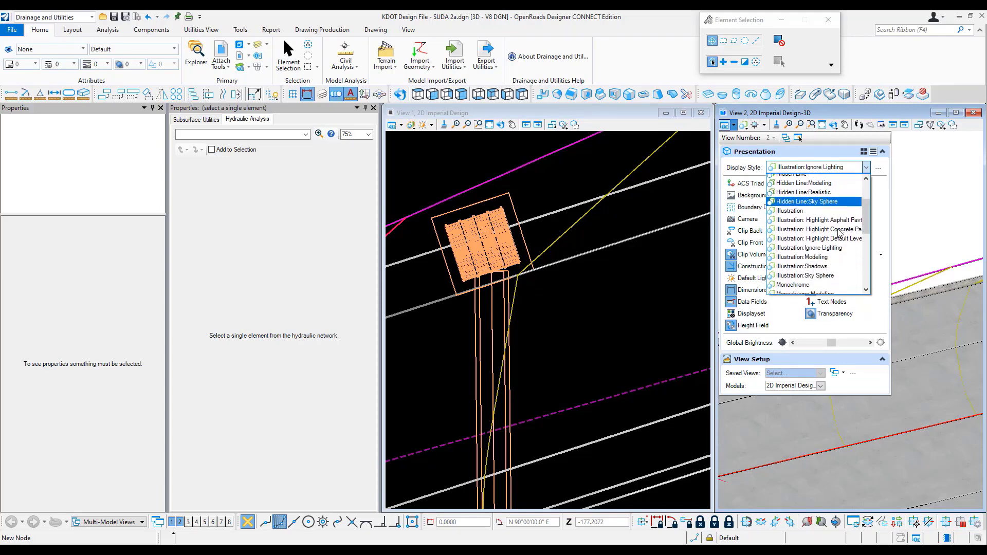
scroll(840, 233, "down", 5)
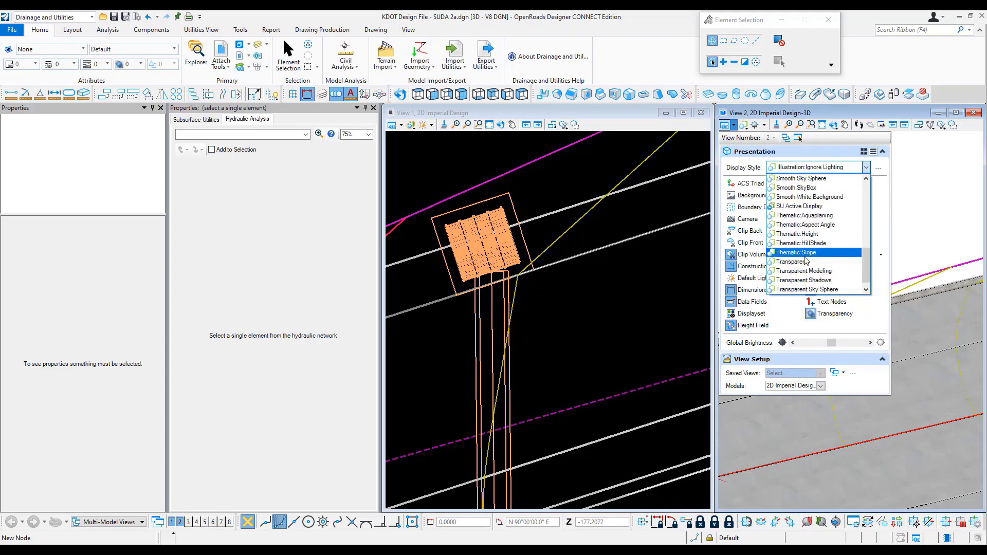
left_click(823, 257)
left_click(931, 215)
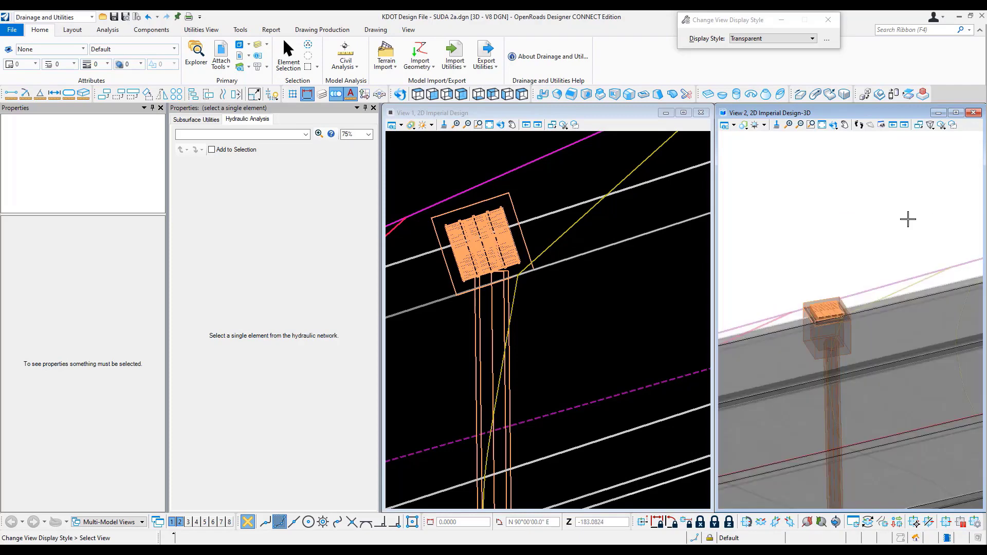
right_click(907, 219)
scroll(892, 355, "up", 5)
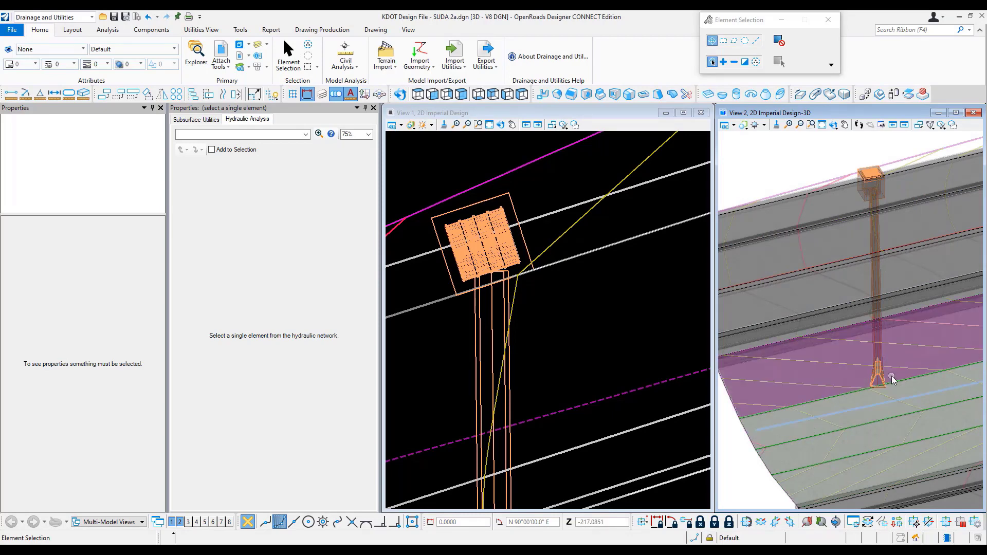
scroll(905, 386, "up", 2)
scroll(903, 400, "down", 2)
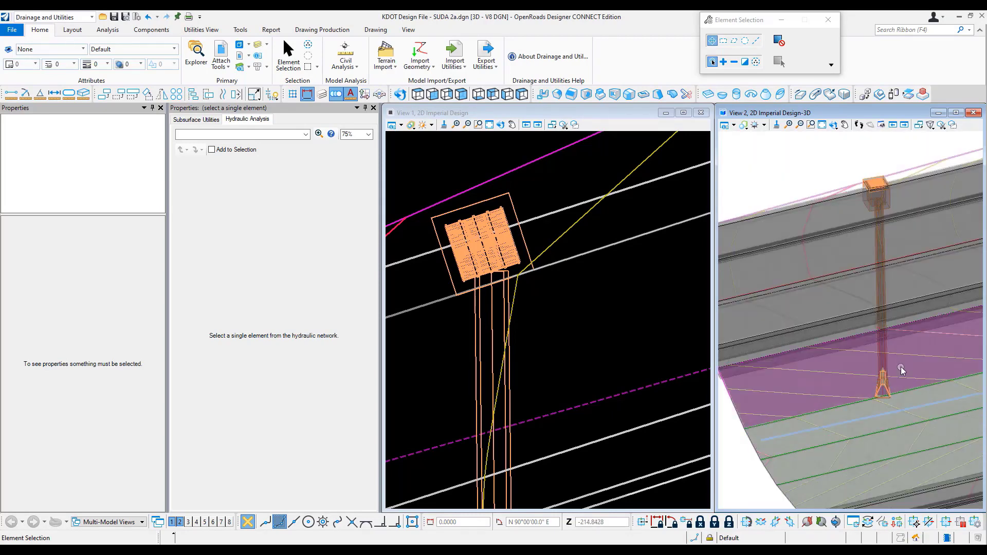
- Set Use Scaled Area to False for catchment CM-1 and reselect it to refresh its hydraulic analysis properties
left_click(480, 366)
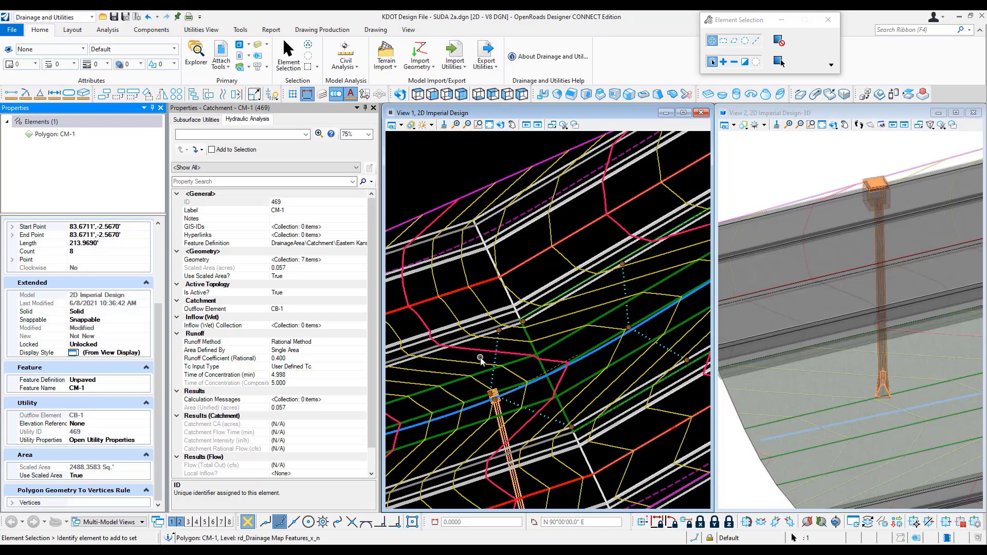
left_click(135, 476)
left_click(145, 476)
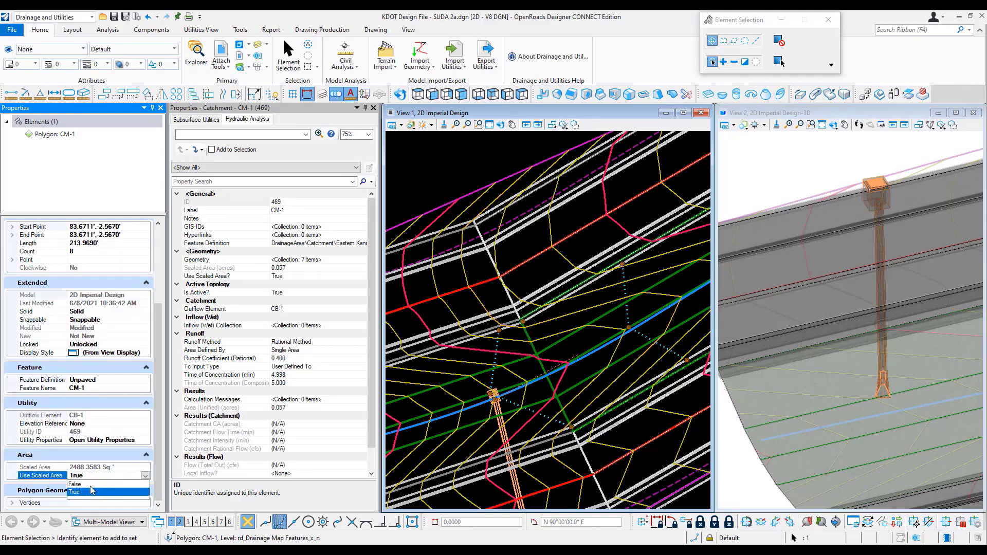
left_click(87, 484)
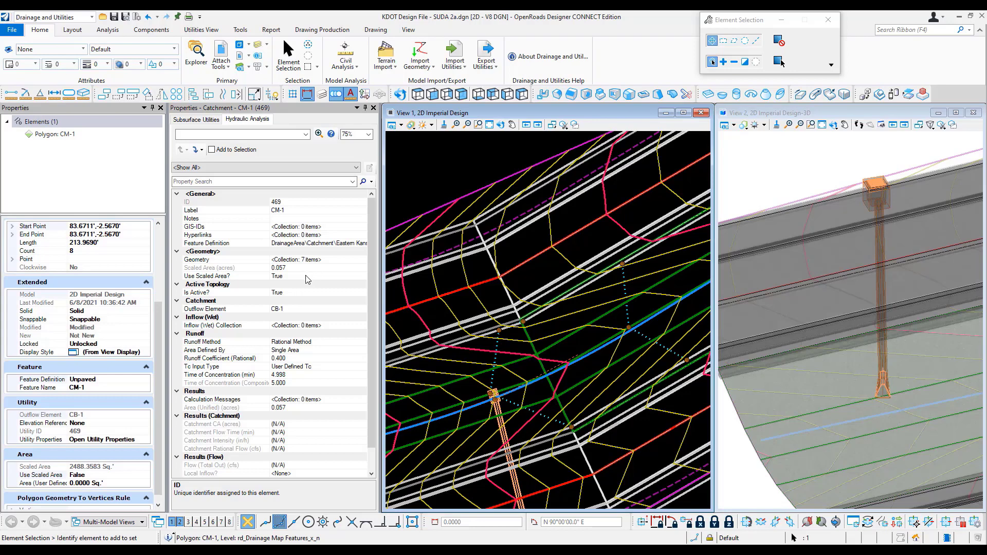
left_click(488, 378)
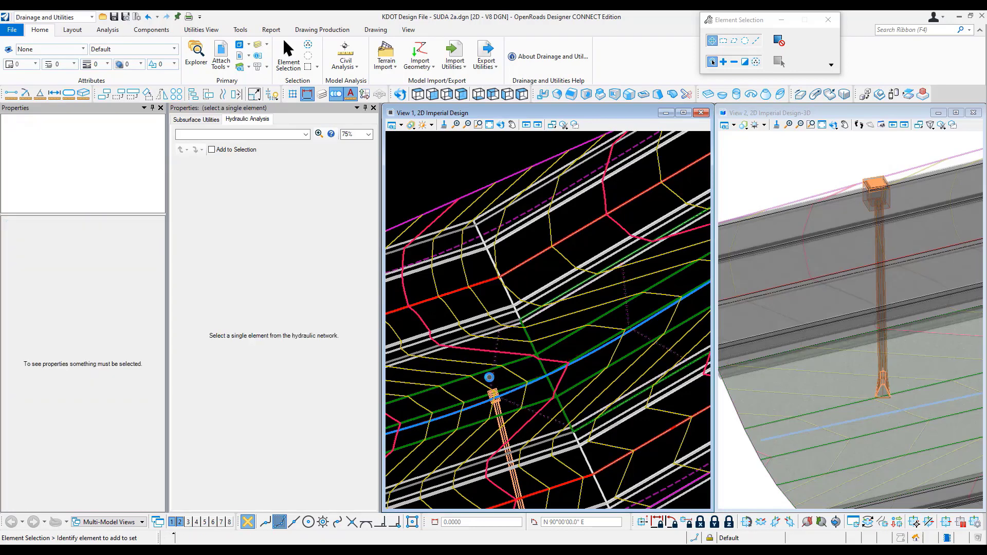
left_click(489, 377)
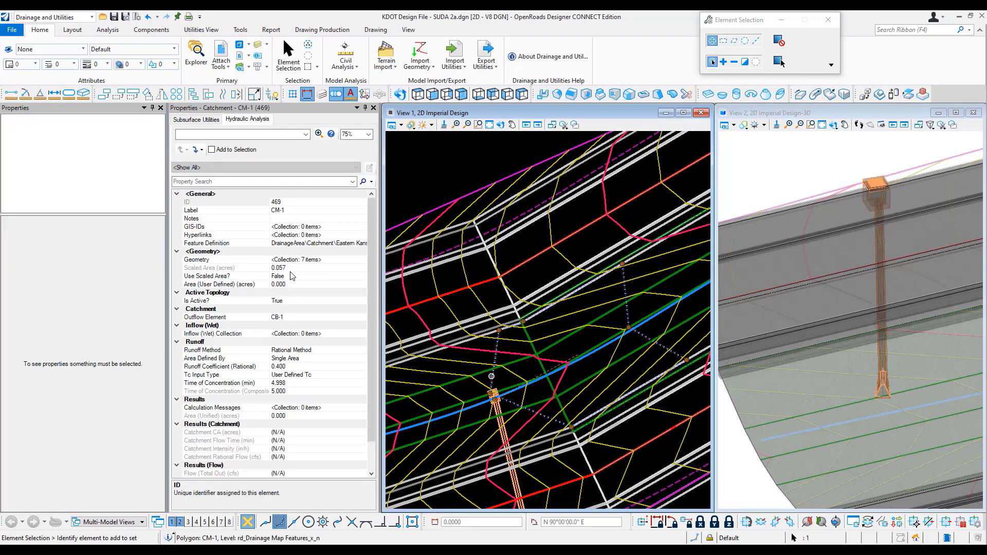
- Set the user-defined area of catchment CM-1 to 0.07 acres
left_click(297, 284)
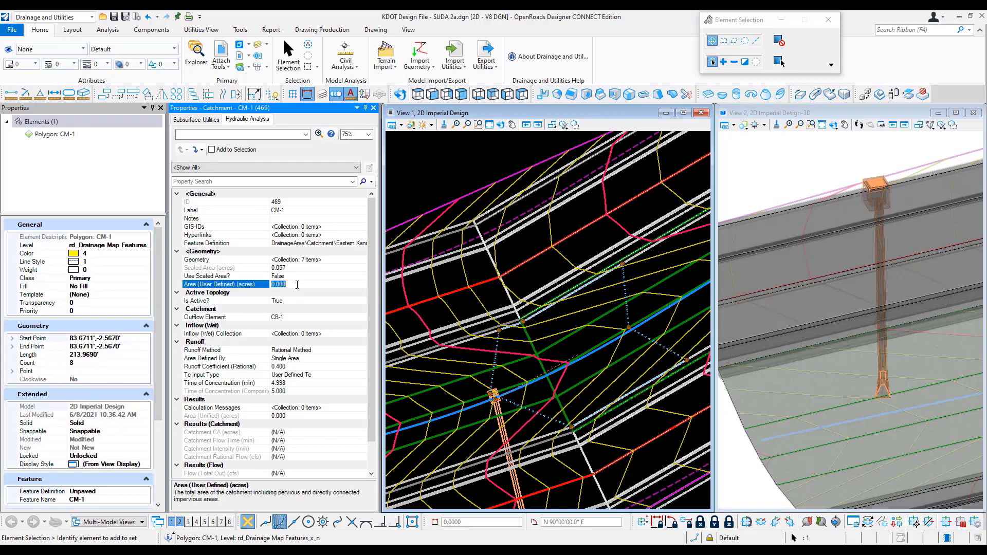
type(".07")
left_click(317, 269)
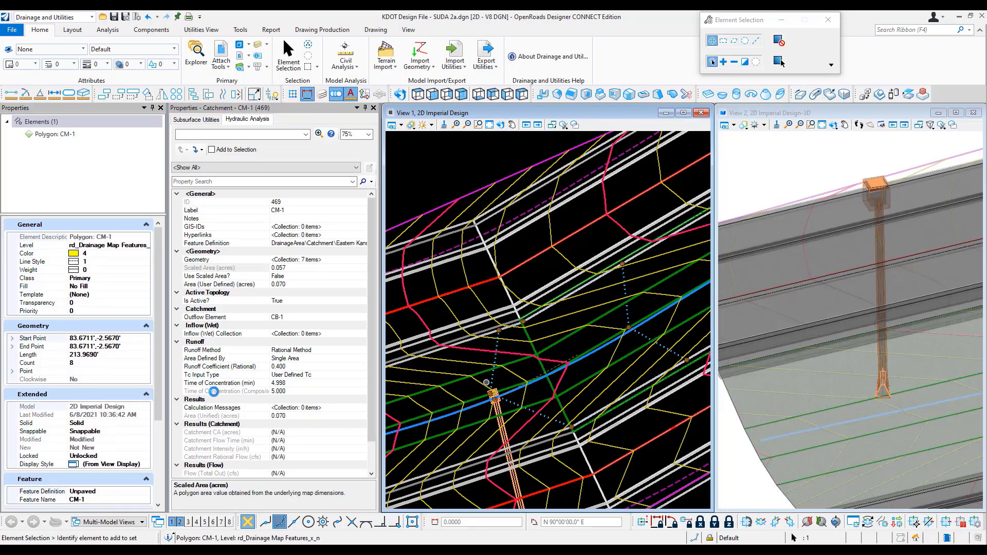
- Select ditch inlet CB-1 in the plan view and review its hydraulic analysis properties down to the inlet location values
scroll(159, 371, "down", 5)
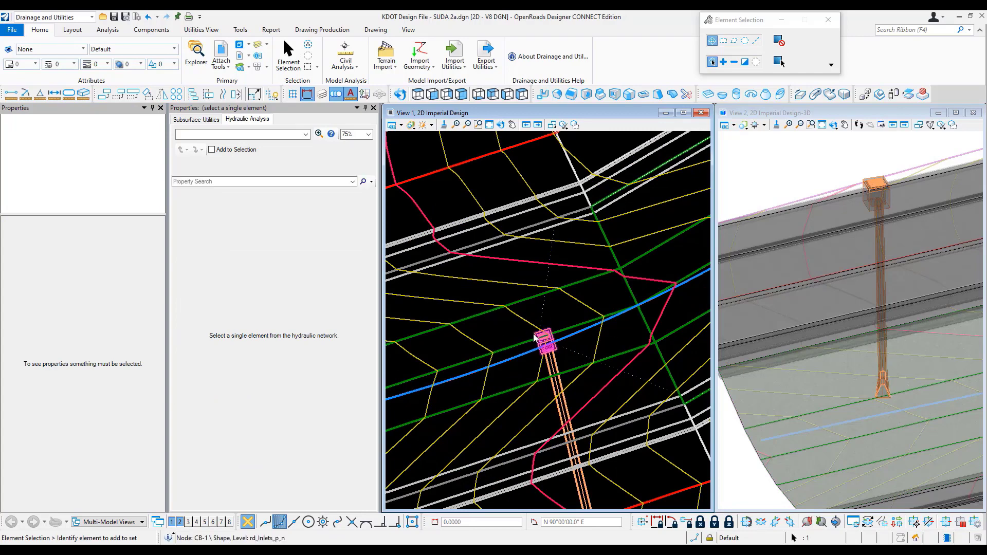
left_click(534, 336)
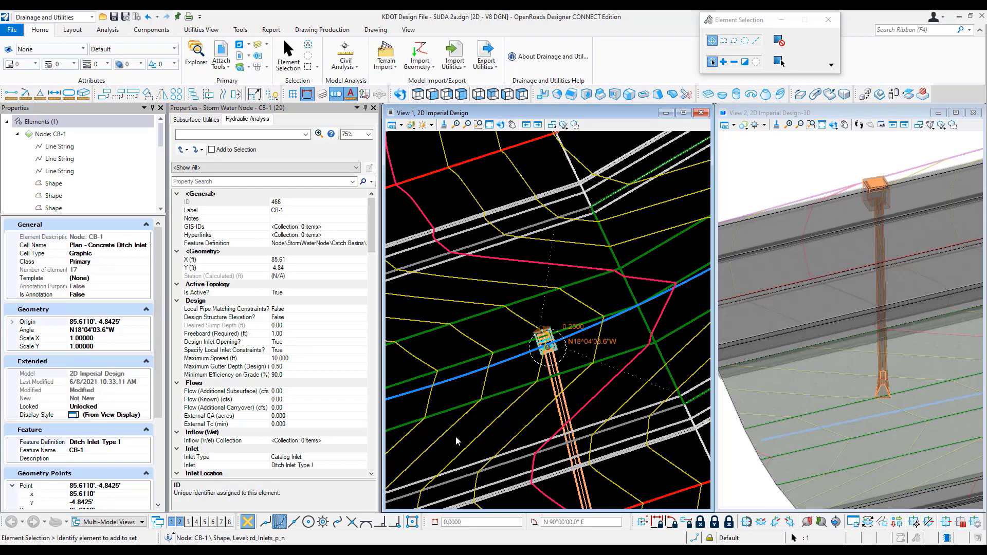
scroll(272, 335, "down", 3)
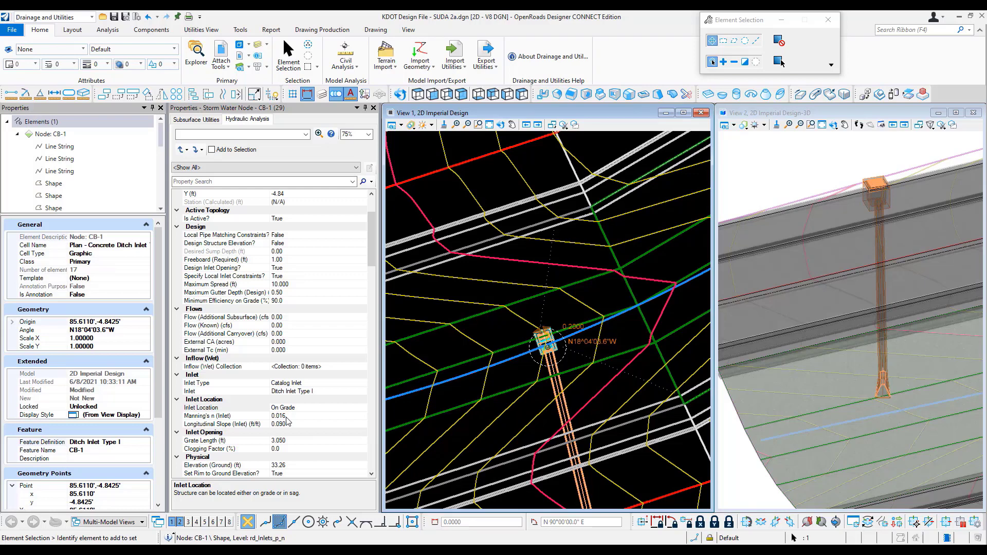
- Find and open the hydraulic Prototypes list, and clear the inlet selection in the plan view
left_click(879, 29)
type("proto")
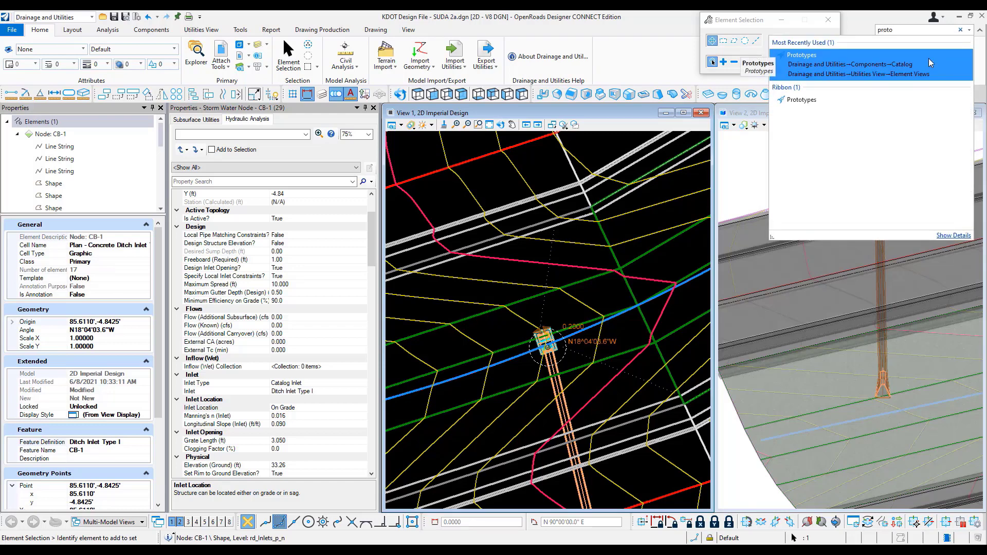
left_click(802, 79)
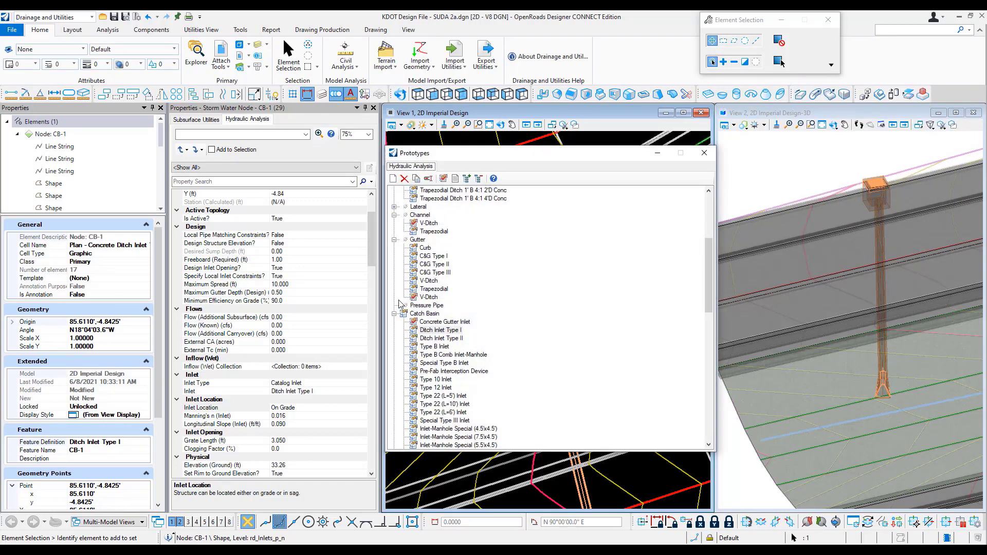
left_click(465, 460)
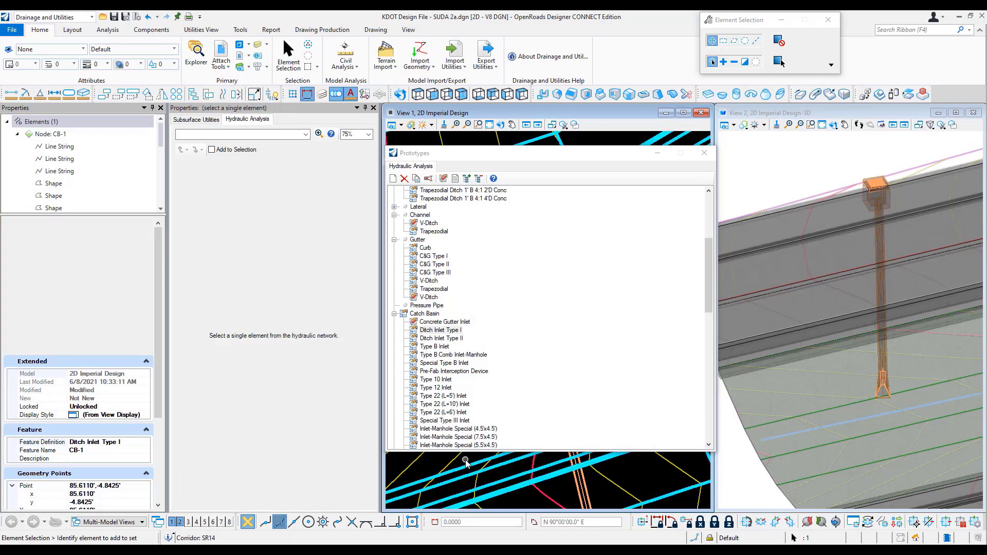
- Set Manning's n (Inlet) to 0.015 for the Ditch Inlet Type I catch basin prototype
left_click(440, 330)
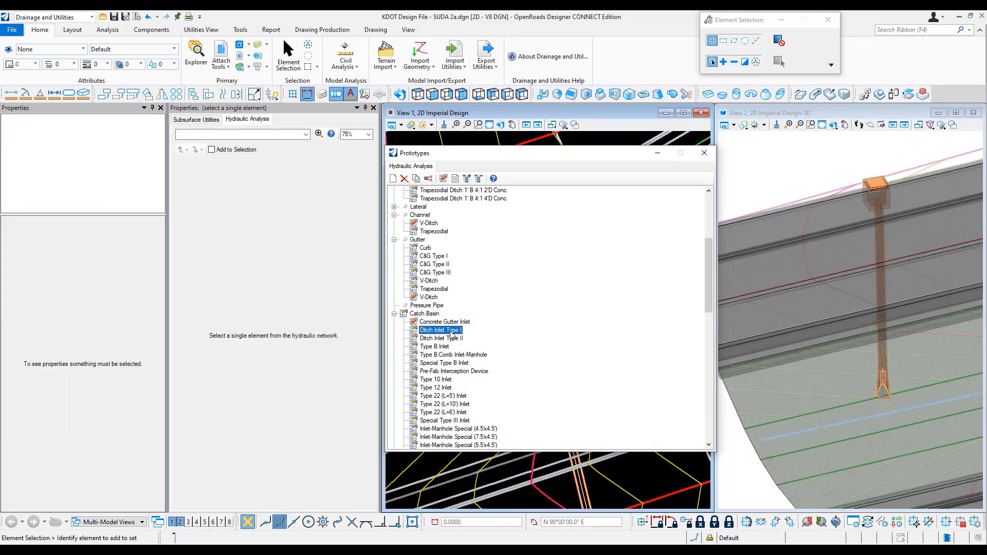
left_click(290, 416)
type(".0")
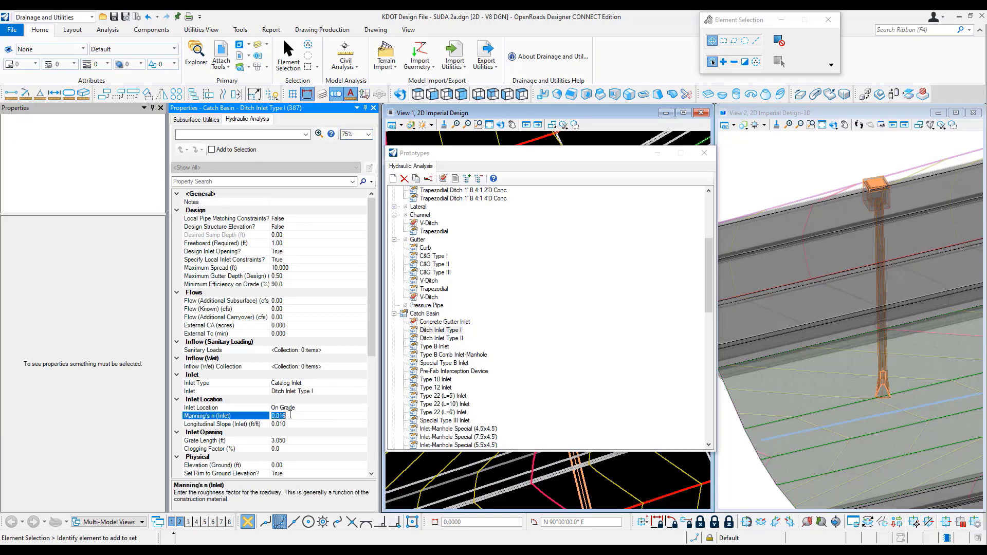
type("15")
left_click(306, 425)
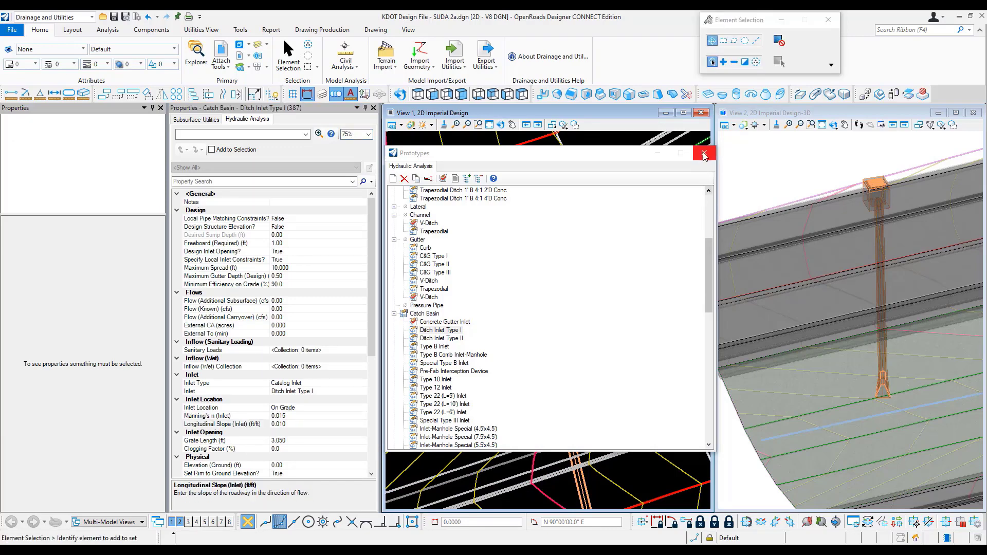
- Close the Prototypes list, reselect inlet CB-1 to check its Manning's n value, and clear the selection
left_click(703, 152)
left_click(545, 340)
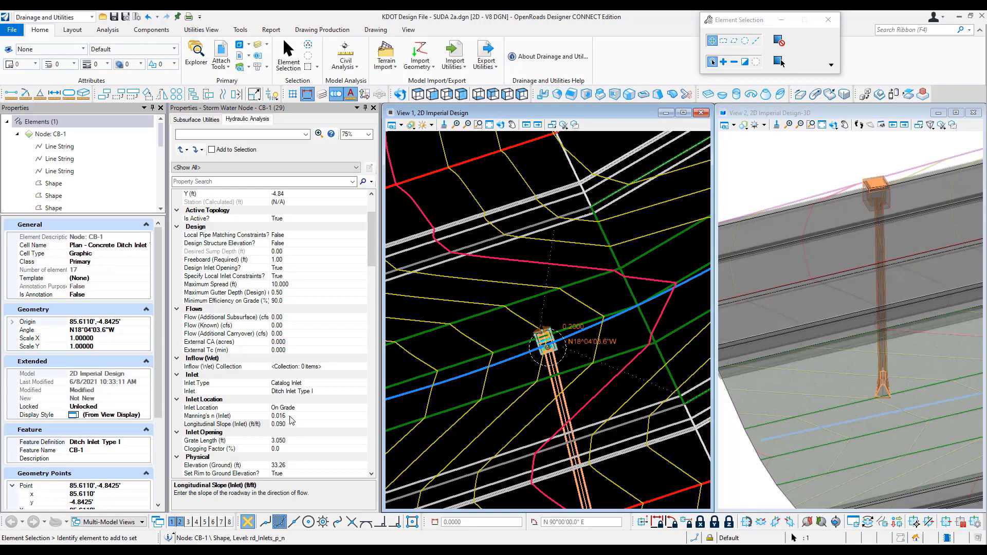
left_click(511, 385)
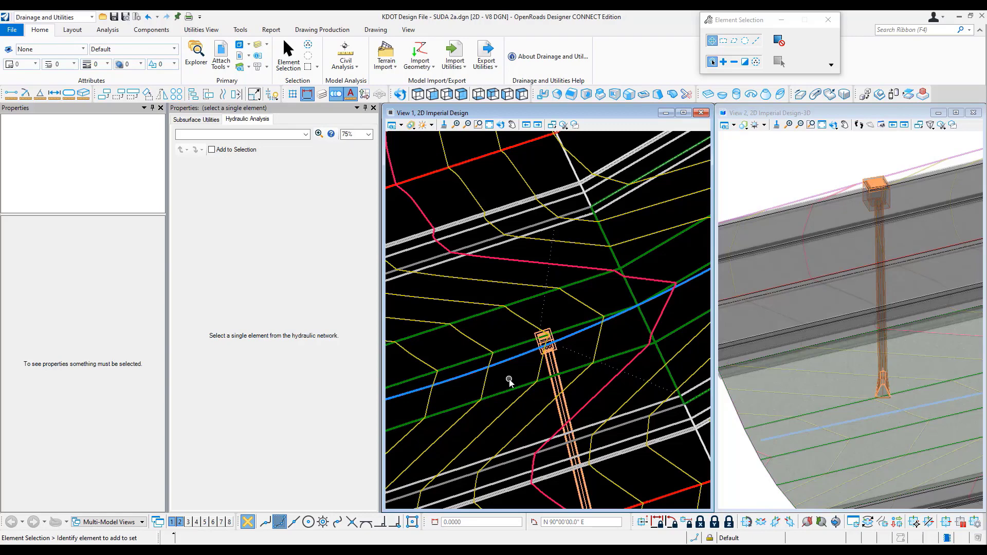
- Select catchment CM-1 at its boundary beside the inlet to show its hydraulic analysis properties
left_click(533, 335)
left_click(534, 335)
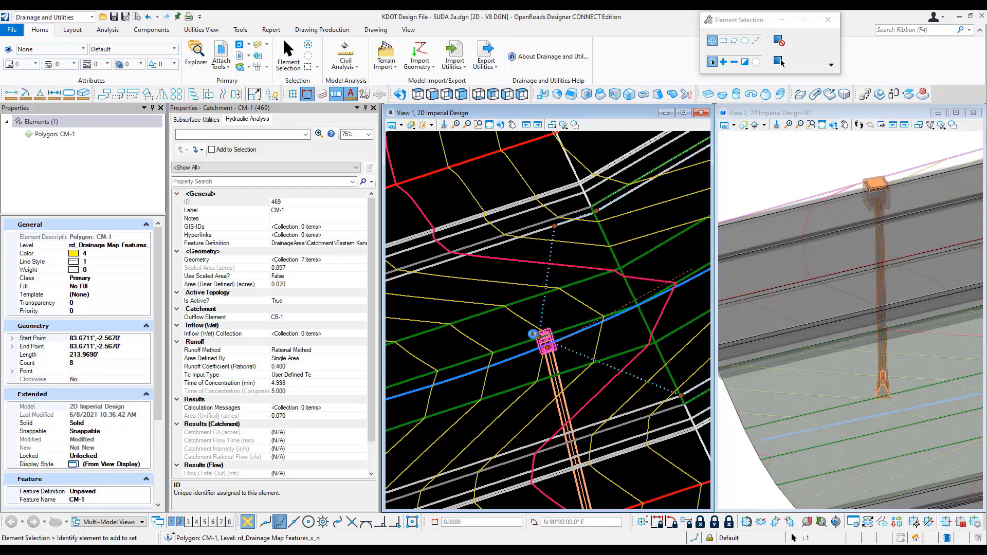